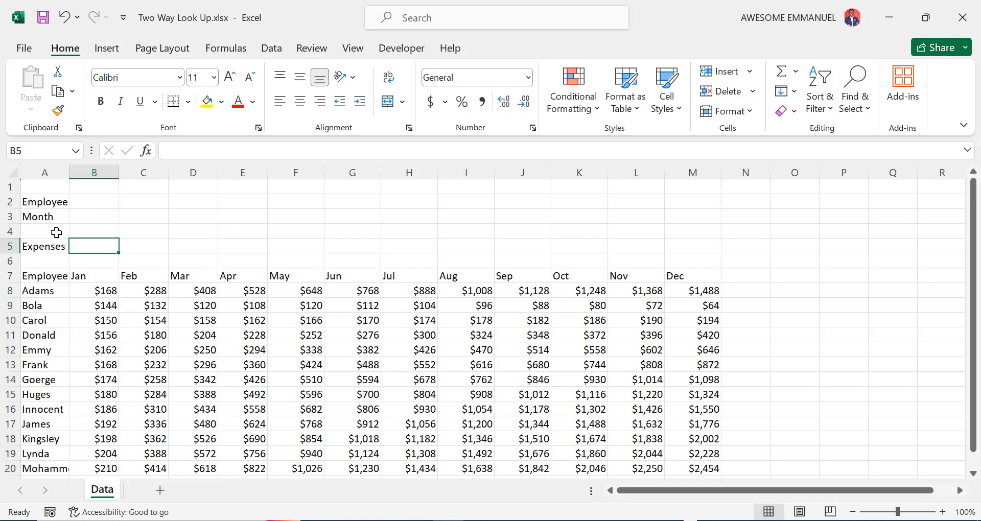
- Restrict the Employee cell B2 to a list sourced from the names in A8:A20
click(92, 206)
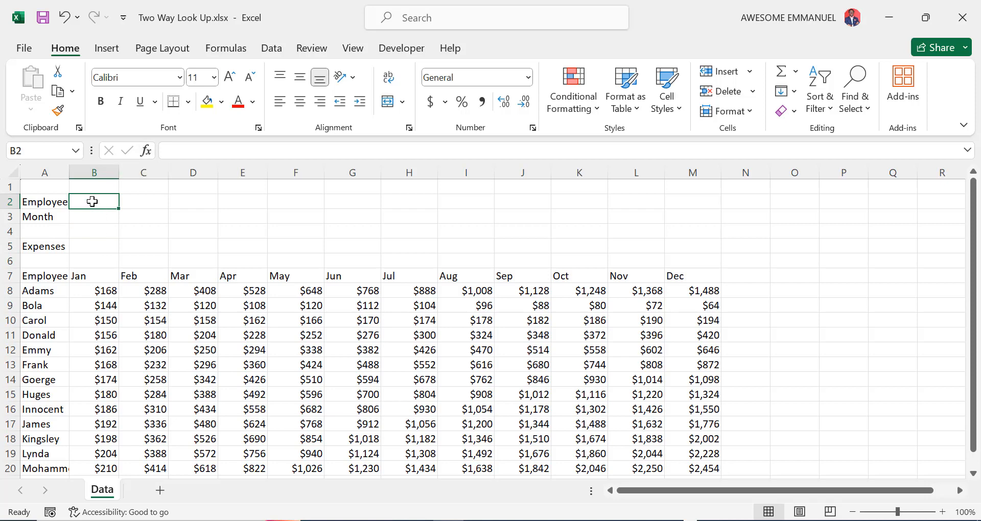
click(108, 51)
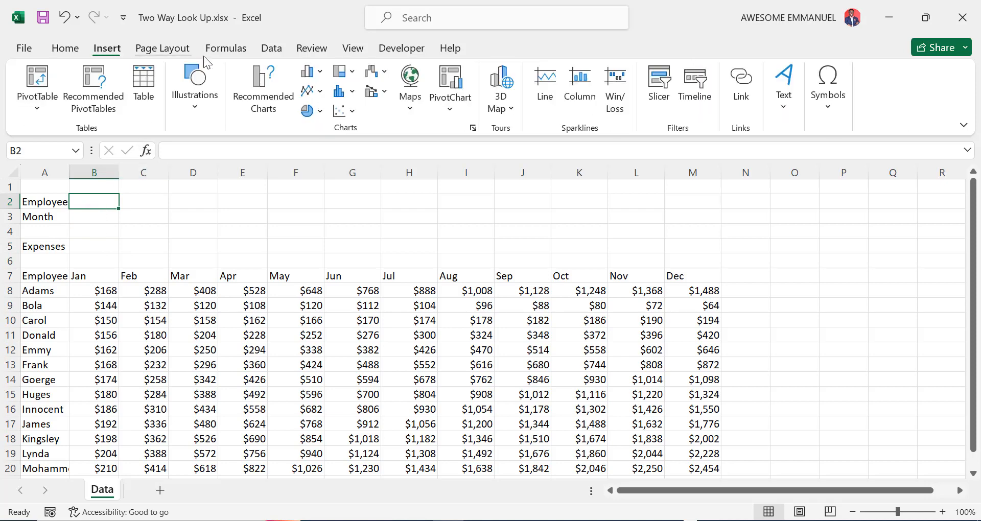
click(272, 49)
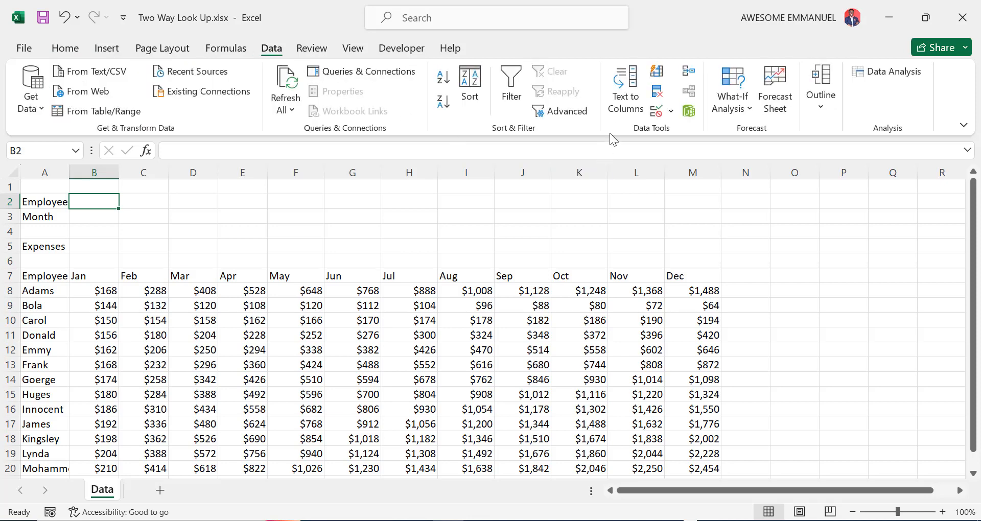
click(658, 111)
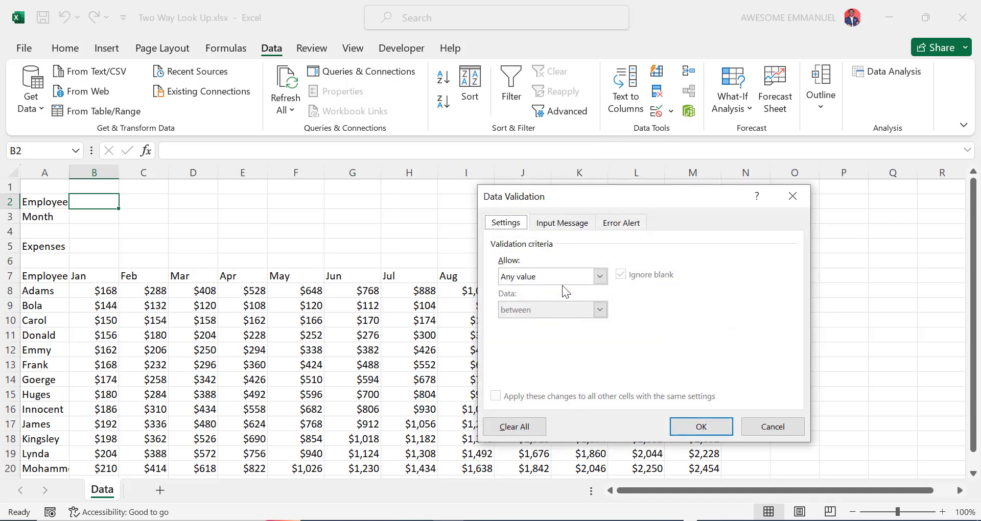
click(571, 280)
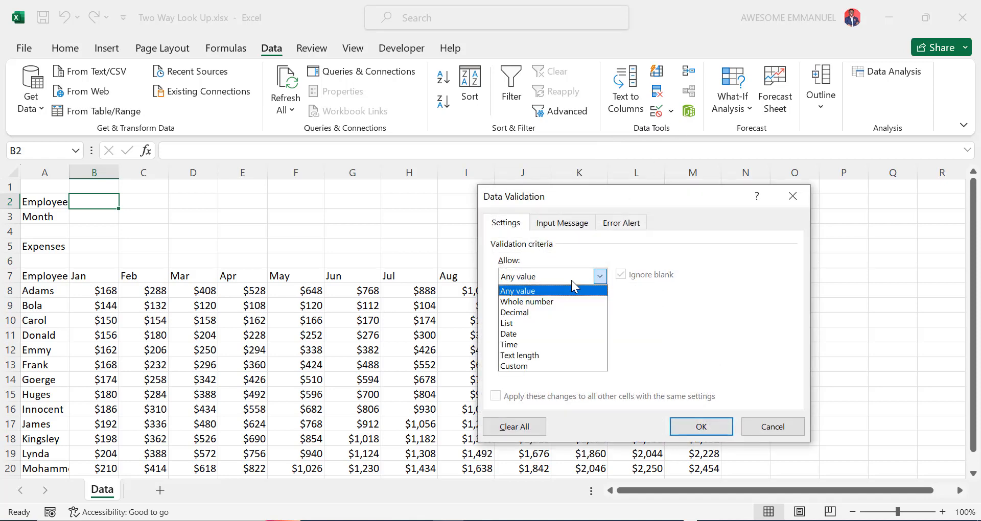
click(550, 320)
click(561, 344)
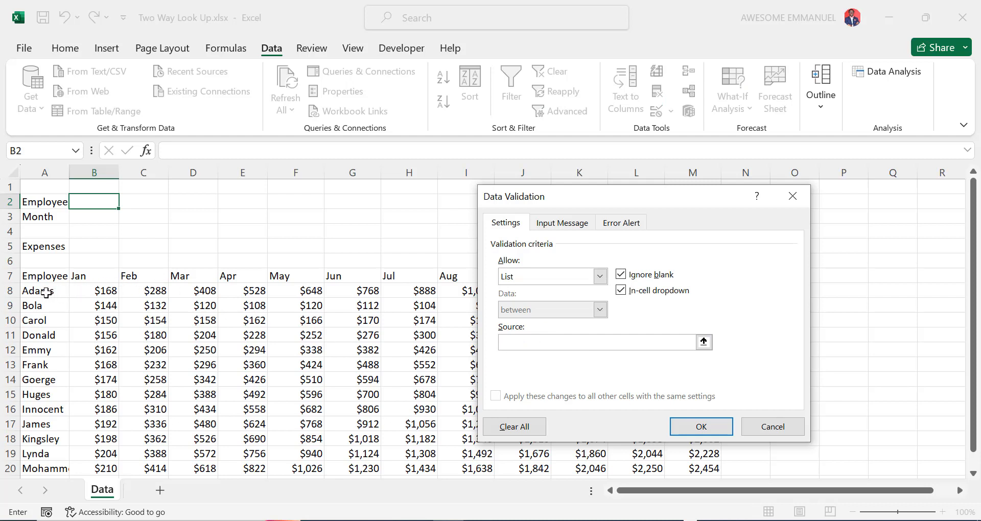
click(46, 293)
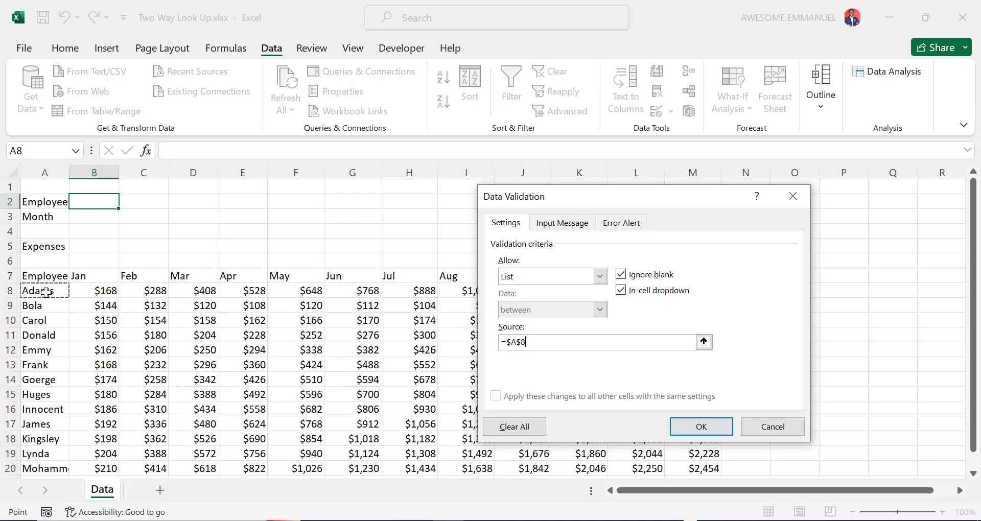
key(ctrl+shift+Down)
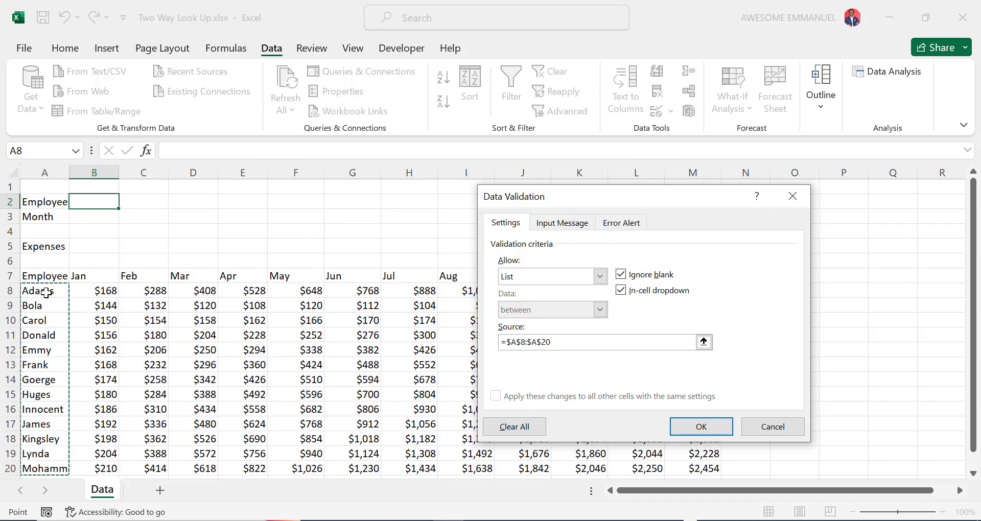
click(703, 428)
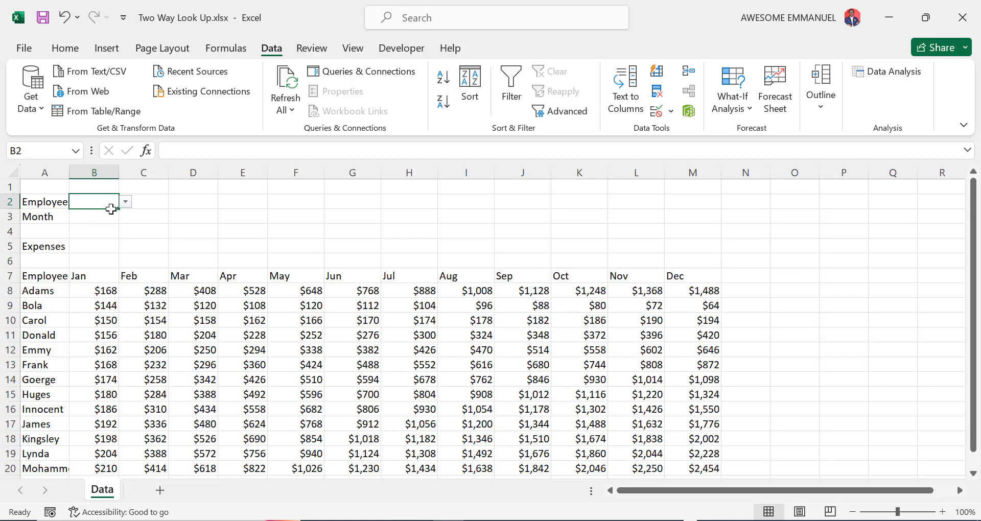
- Choose Donald from B2's employee dropdown
click(126, 203)
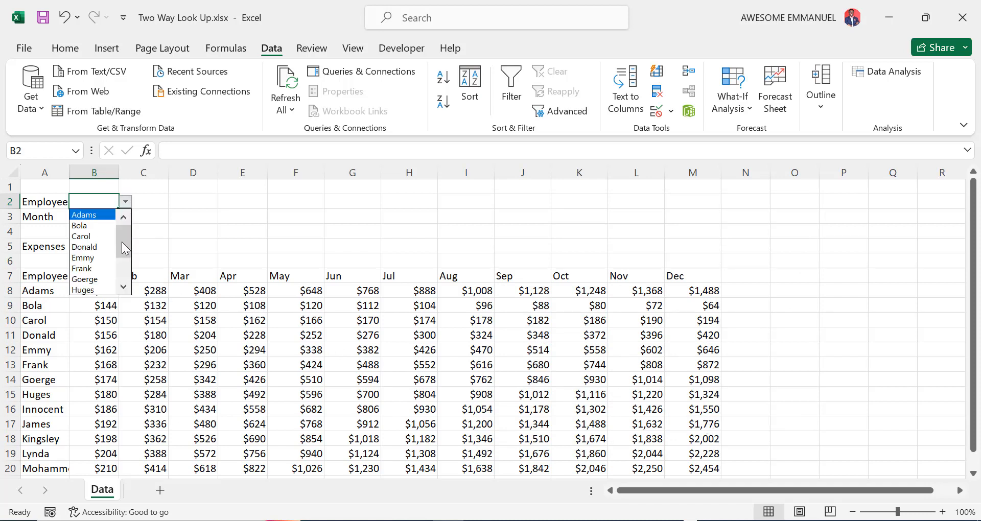
scroll(123, 244, down, 3)
scroll(125, 244, up, 3)
click(108, 250)
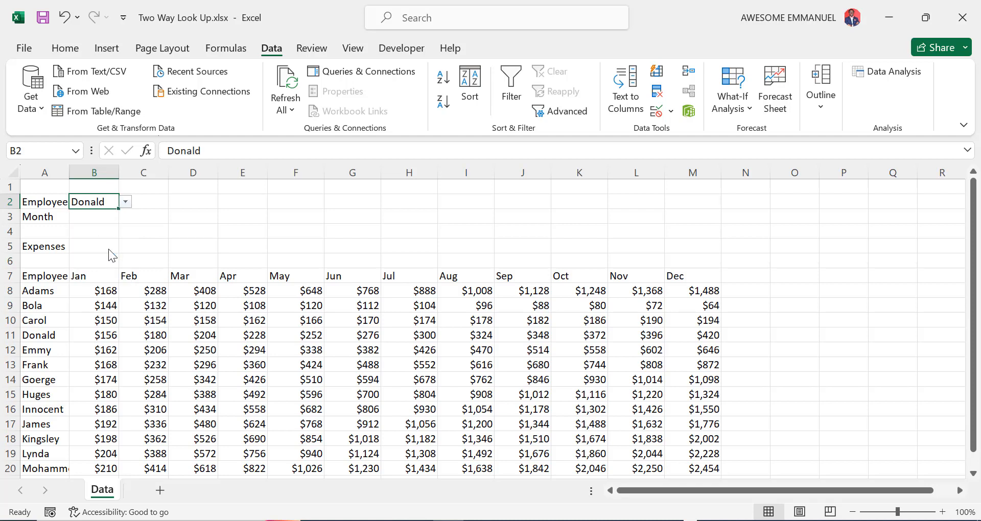
click(88, 220)
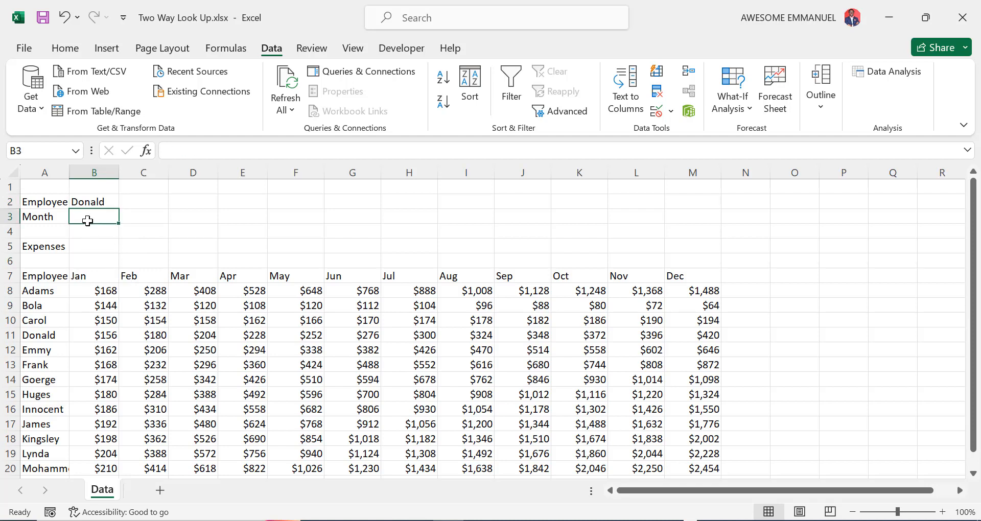
- Give the Month cell B3 a list validation sourced from the months in B7:M7
click(657, 113)
click(600, 277)
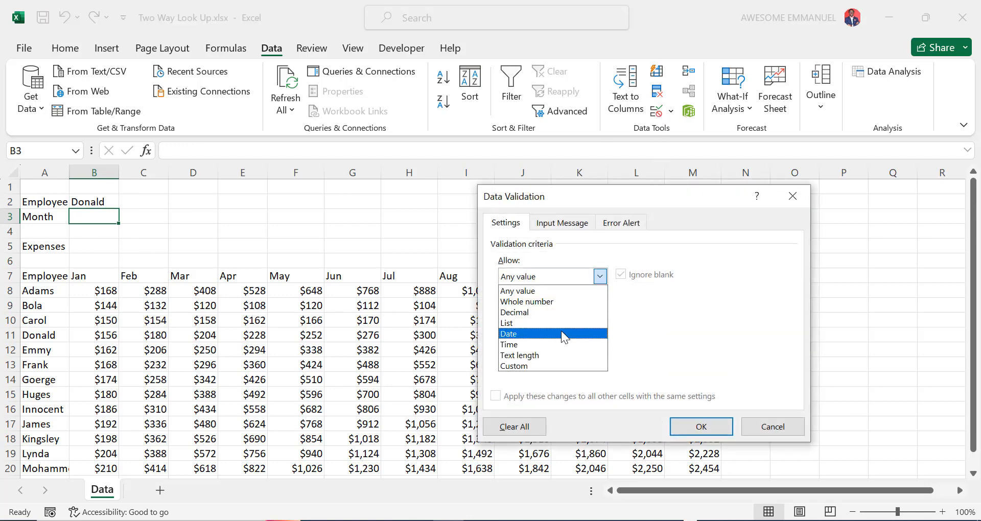
click(560, 325)
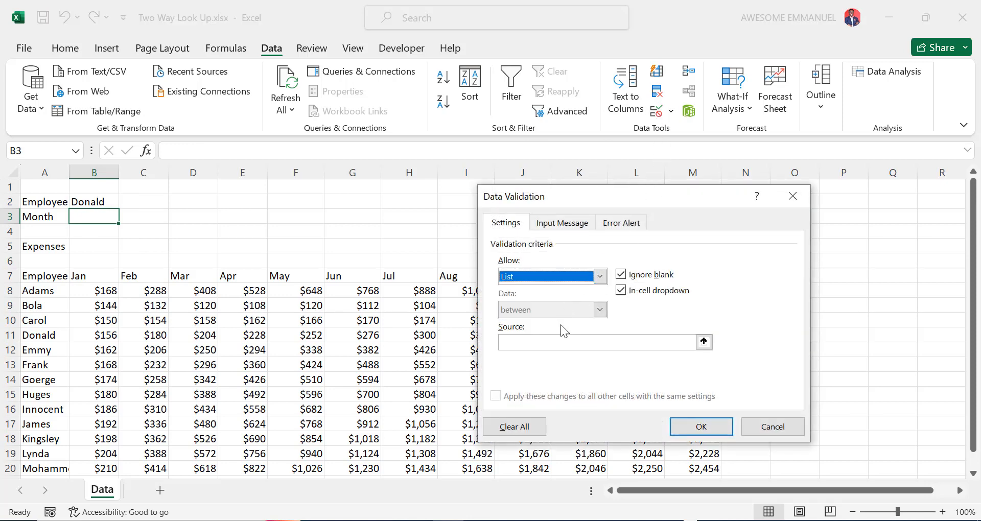
click(555, 342)
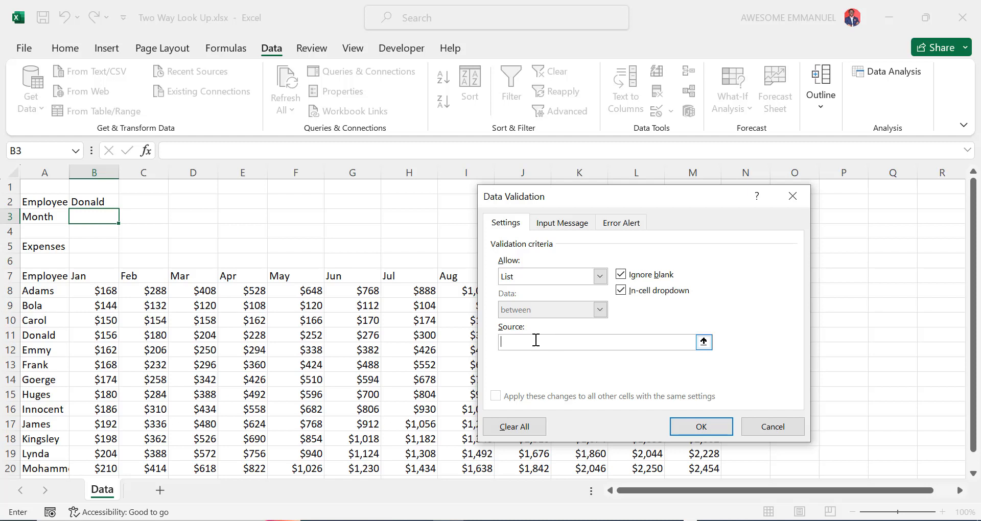
click(104, 274)
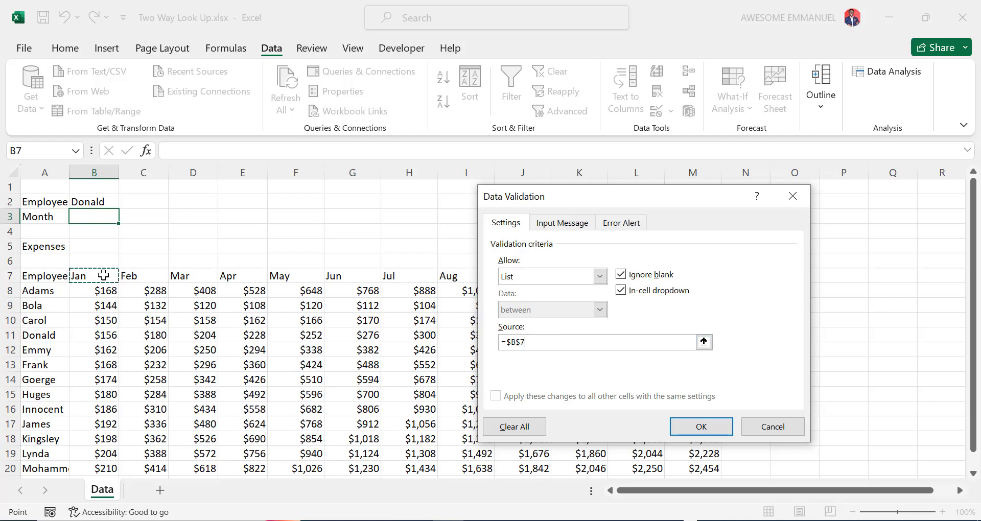
key(ctrl+shift+Right)
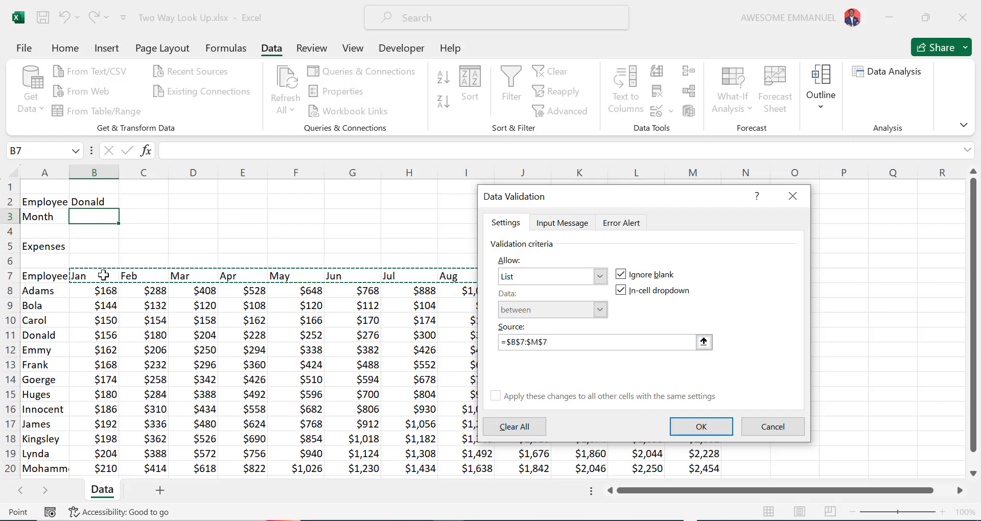
click(688, 426)
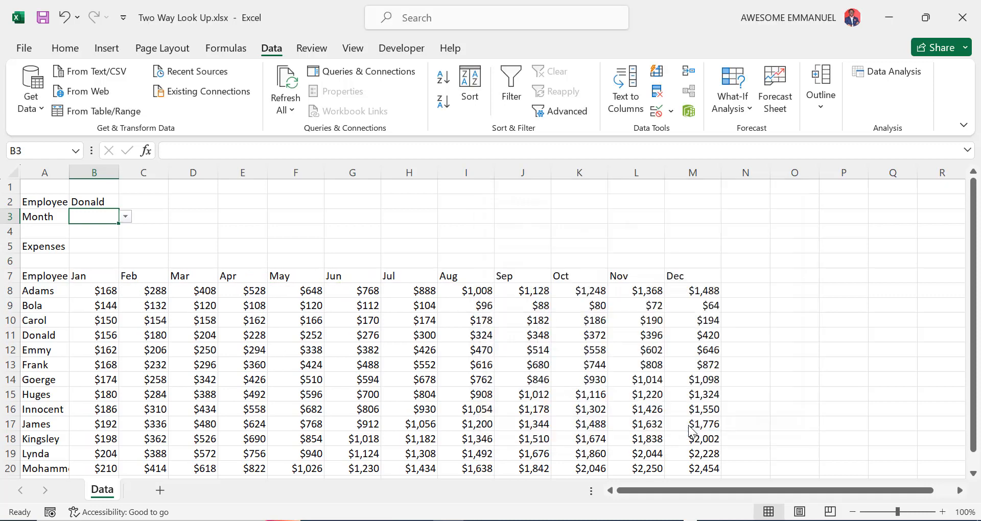
- Pick Apr in B3 and Emmy in B2, checking Emmy's April expense in E12
click(126, 216)
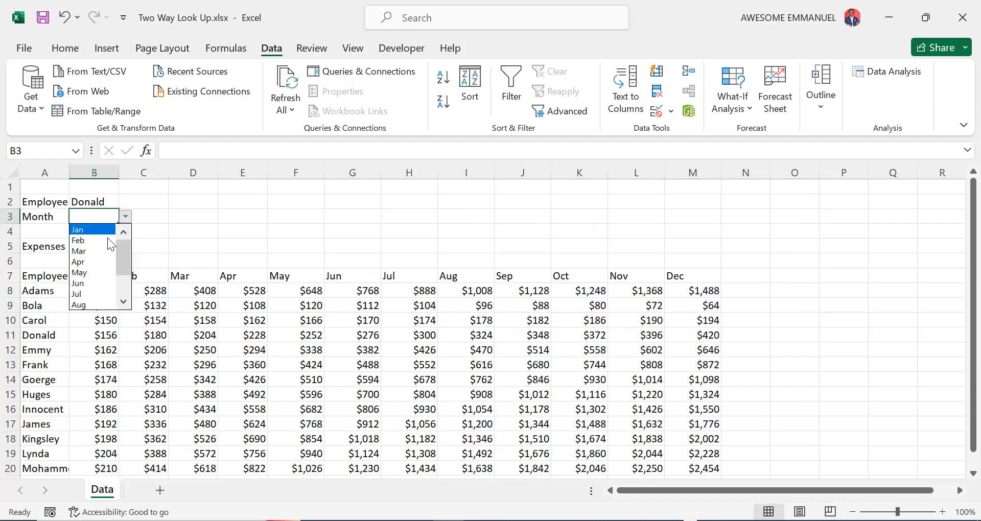
click(102, 262)
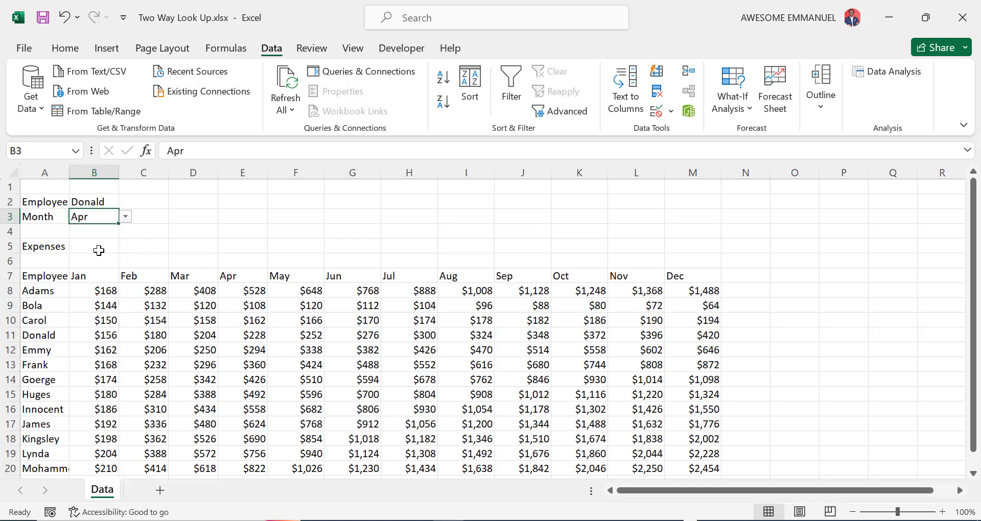
click(99, 251)
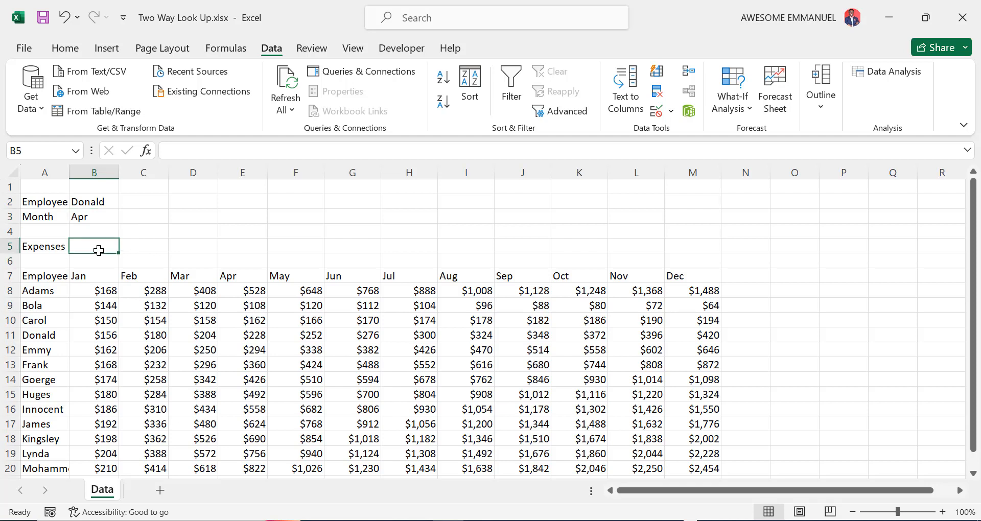
click(100, 206)
click(126, 202)
click(104, 236)
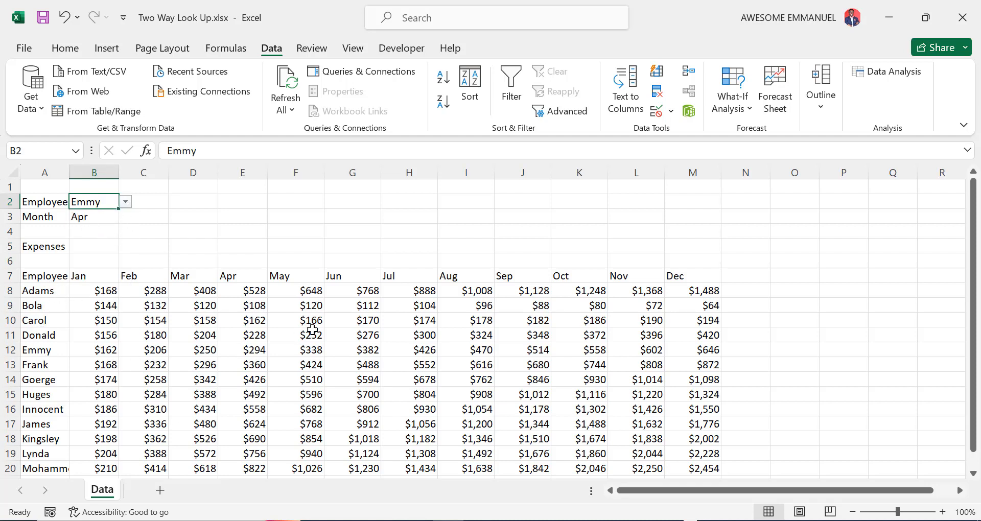
click(248, 352)
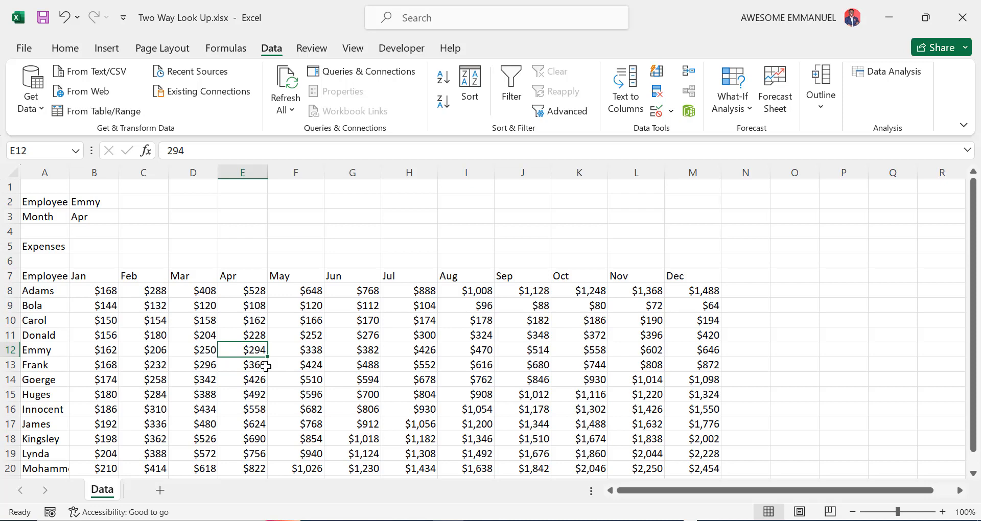
click(98, 246)
- Start B5's formula as =VLOOKUP(B2,A7:M20, using the chosen employee as lookup value
text(=)
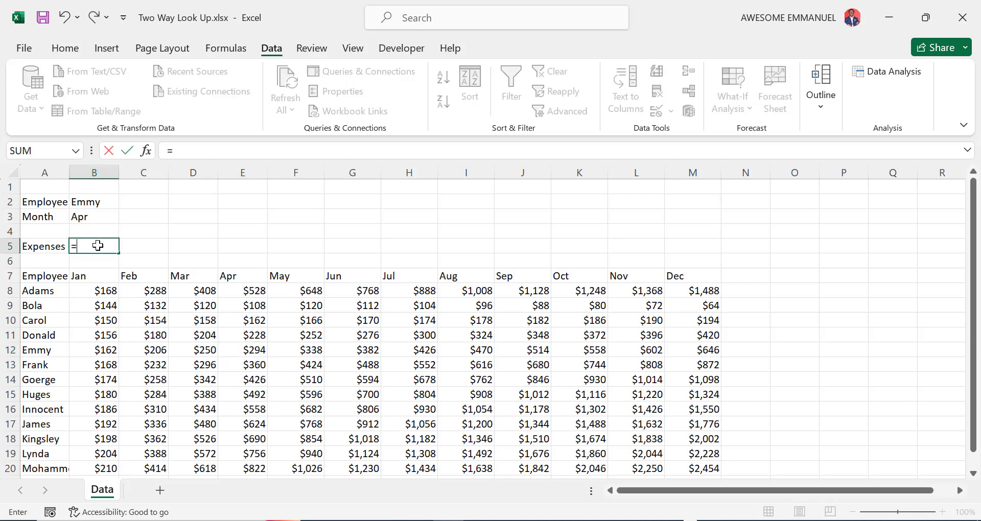
text(VLO)
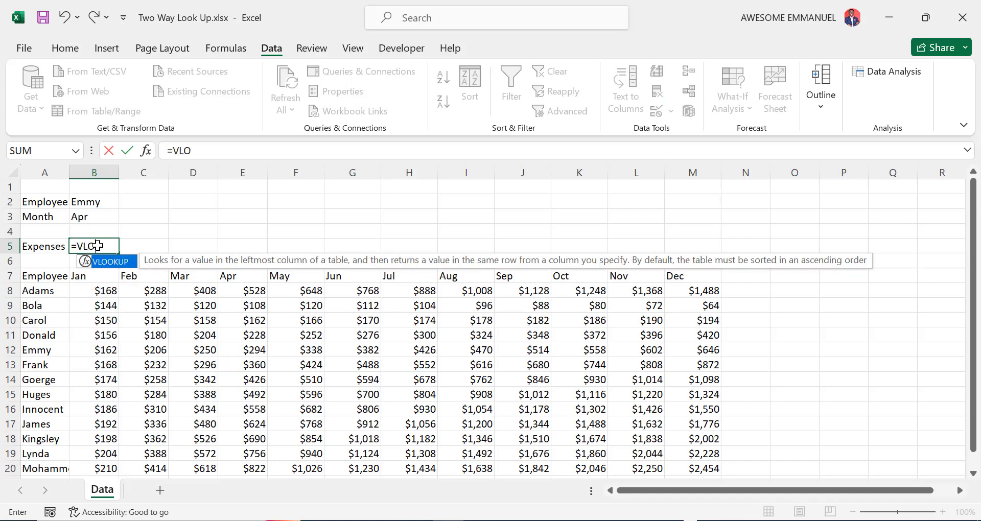
key(Tab)
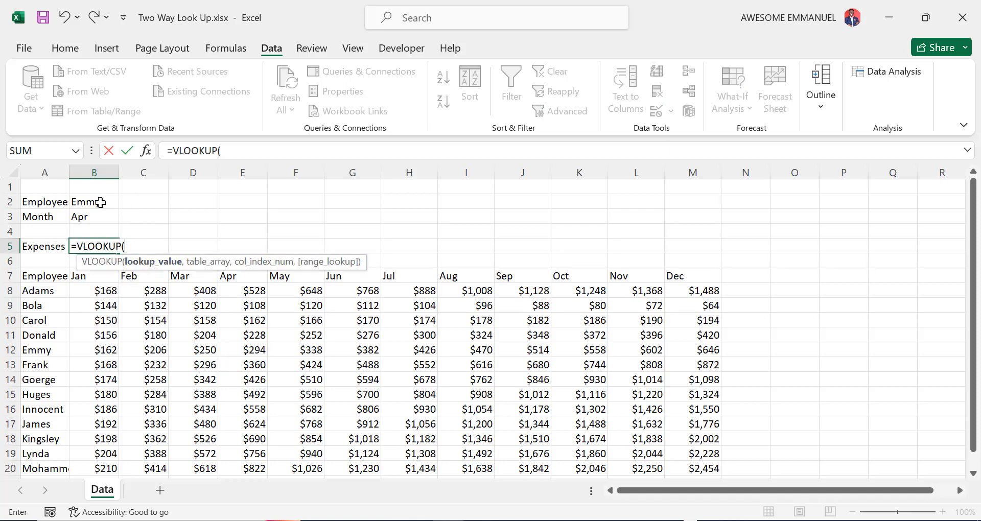
click(100, 202)
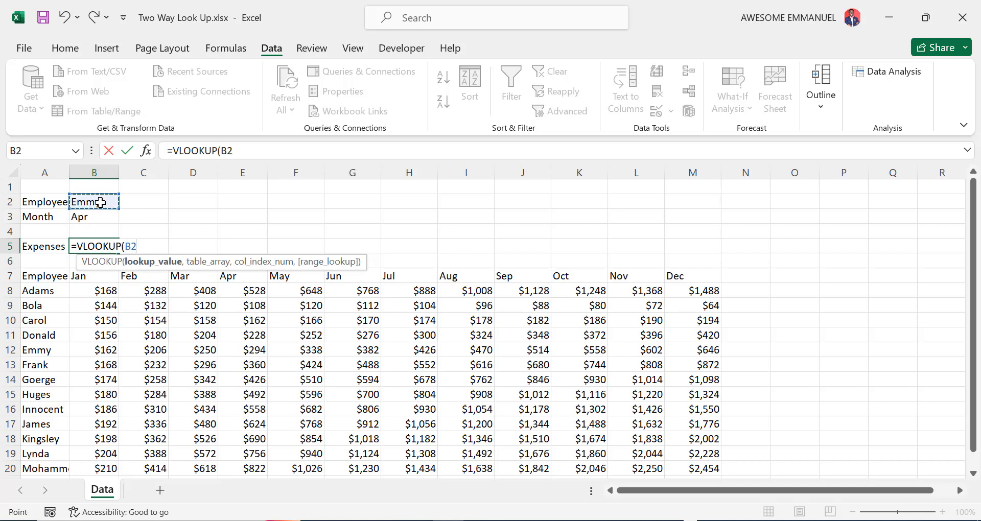
text(,)
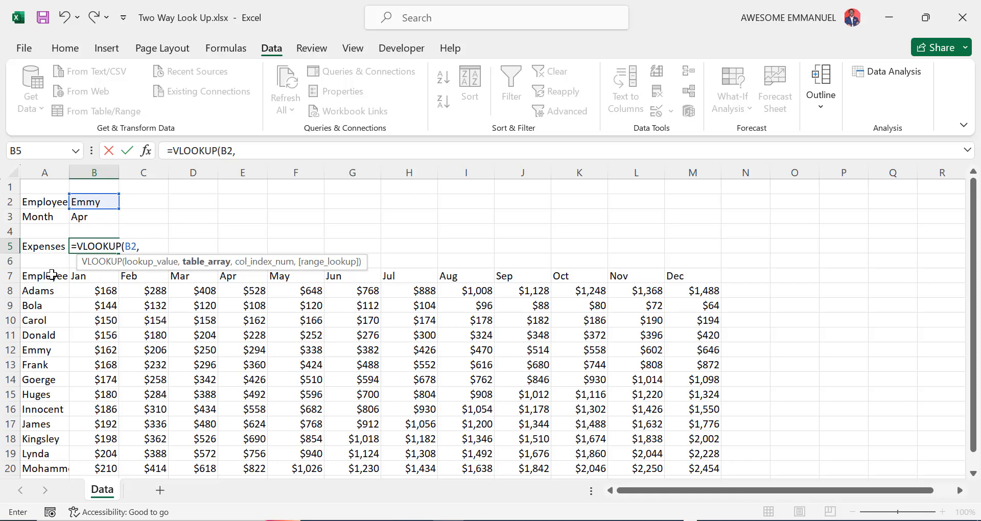
click(52, 275)
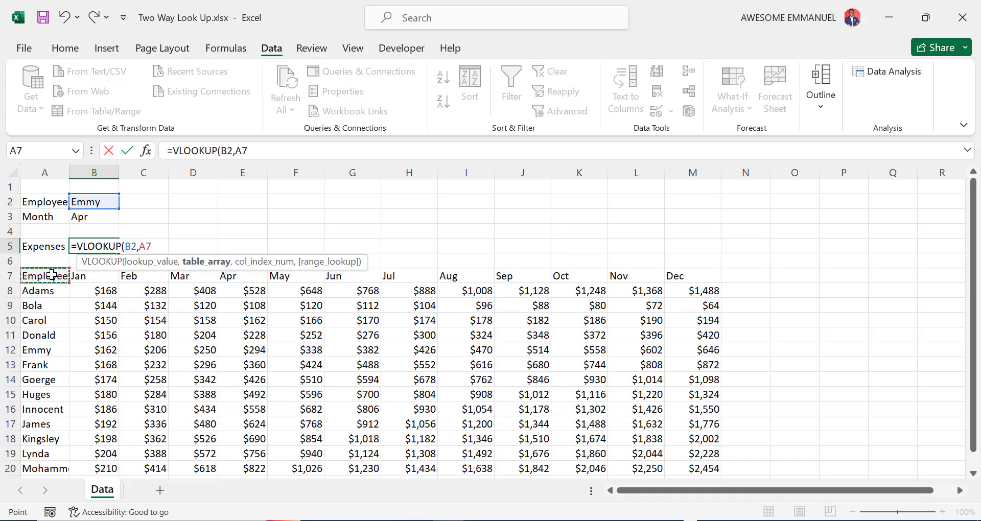
key(ctrl+shift+Right)
key(ctrl+shift+Down)
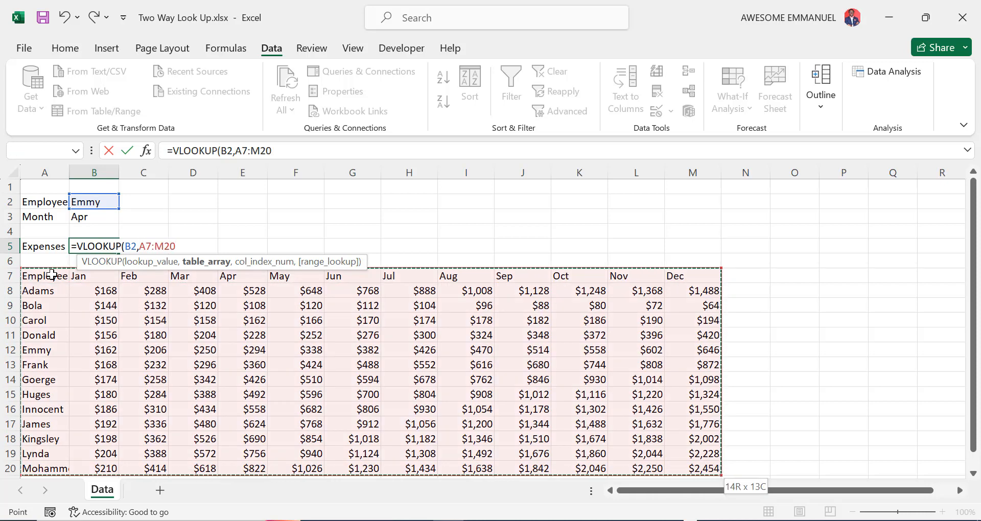
text(,)
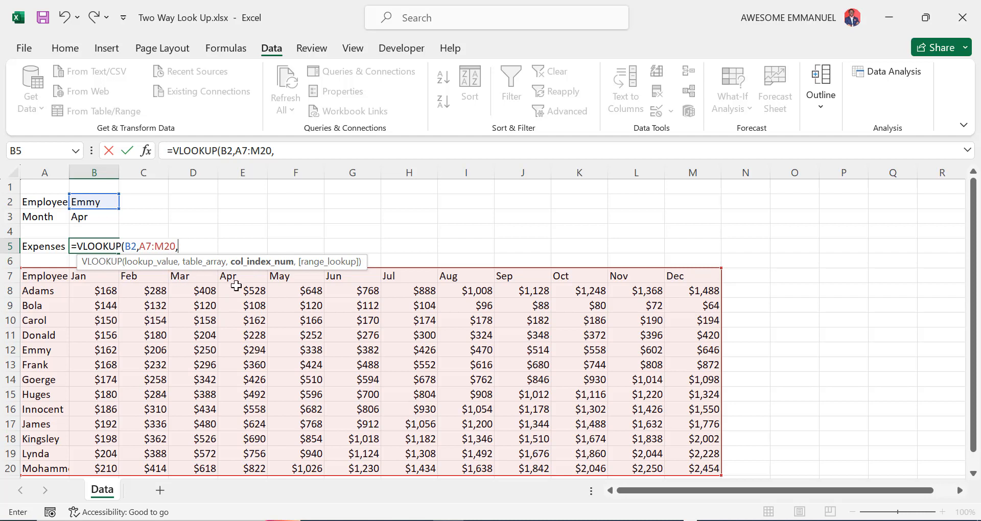
- Nest MATCH(B3,A7:M7,0) as the column index and finish with exact match, returning 294
text(MATC)
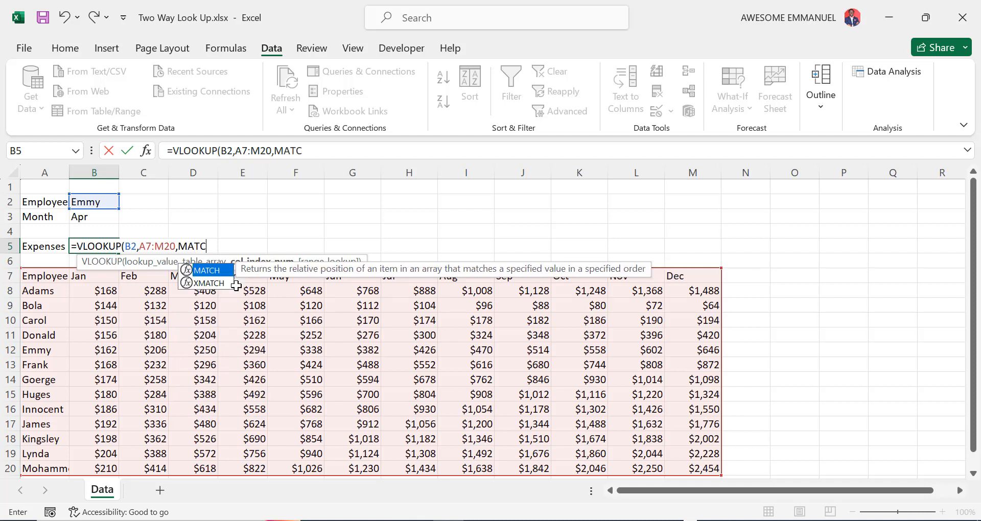
key(Tab)
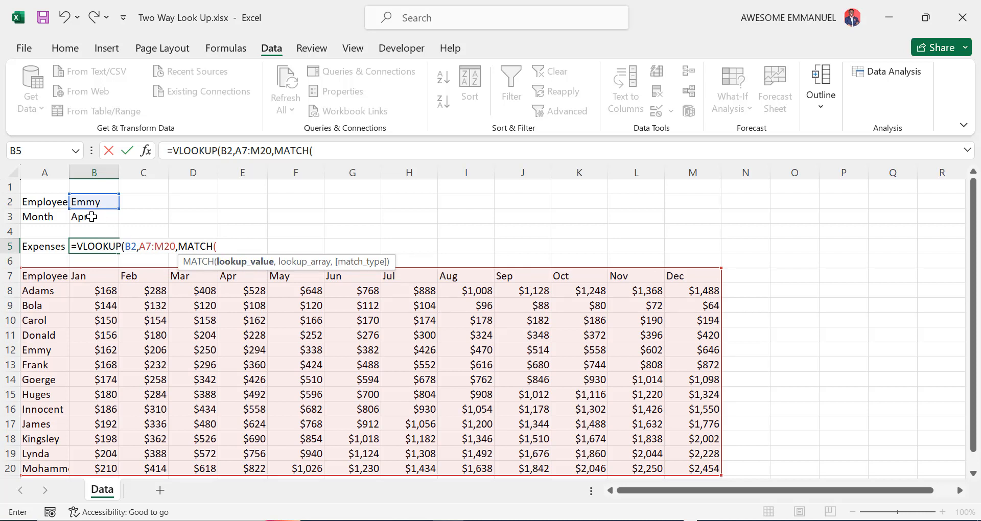
click(92, 218)
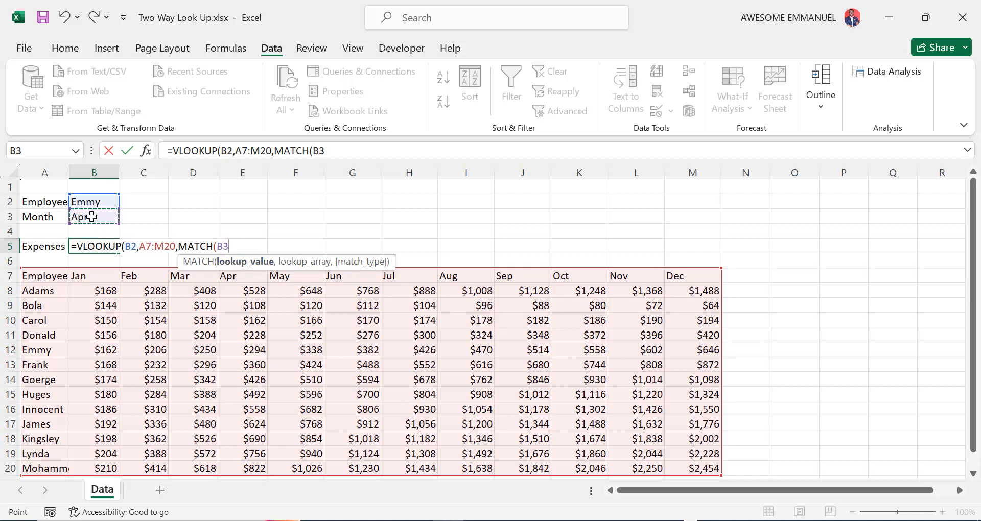
text(,)
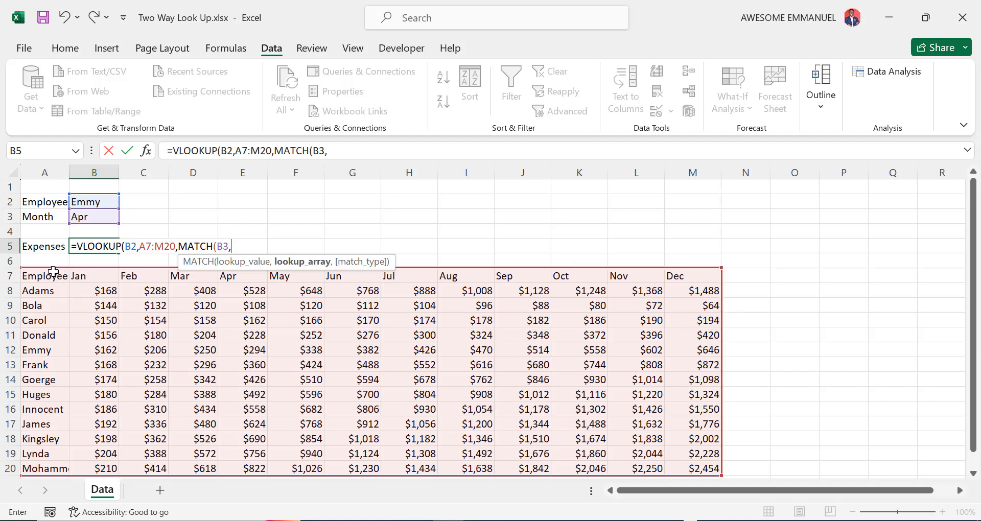
click(52, 276)
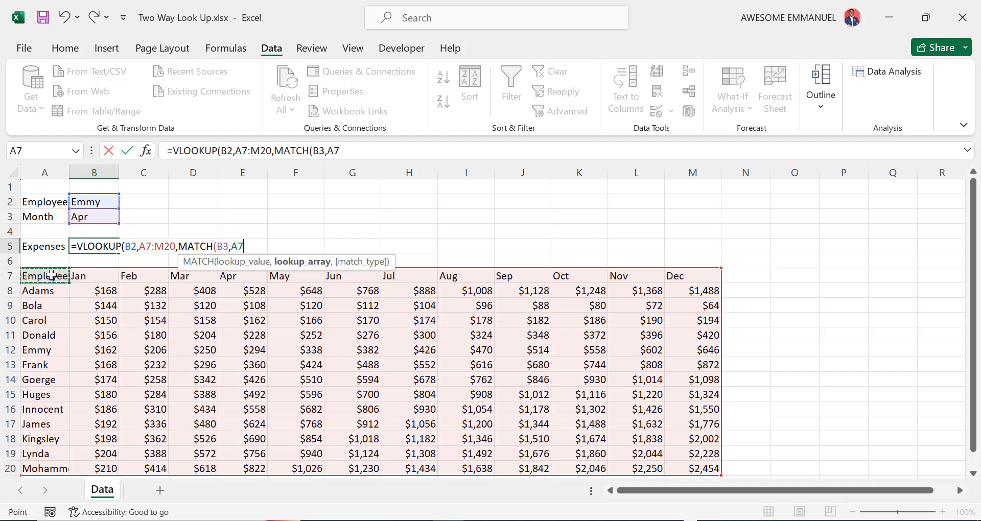
key(ctrl+shift+Right)
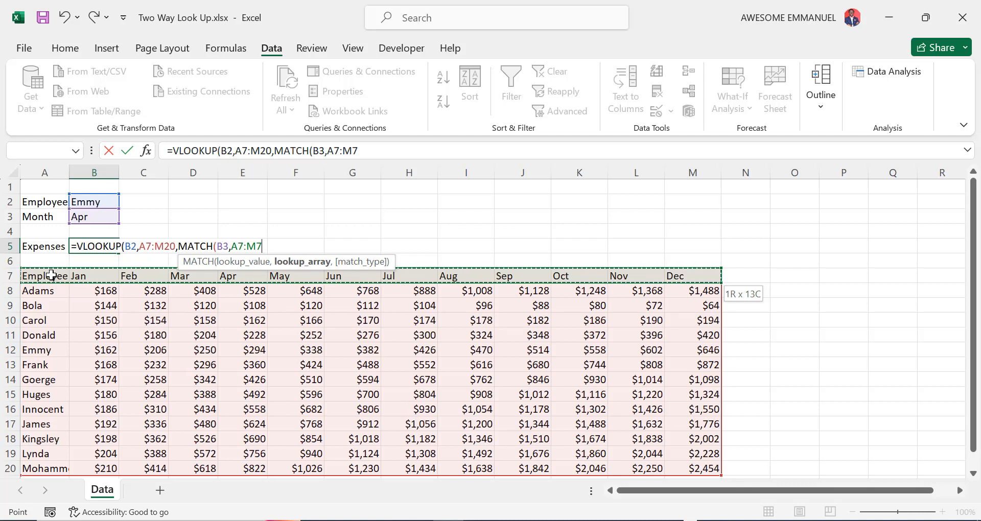
text(,0)
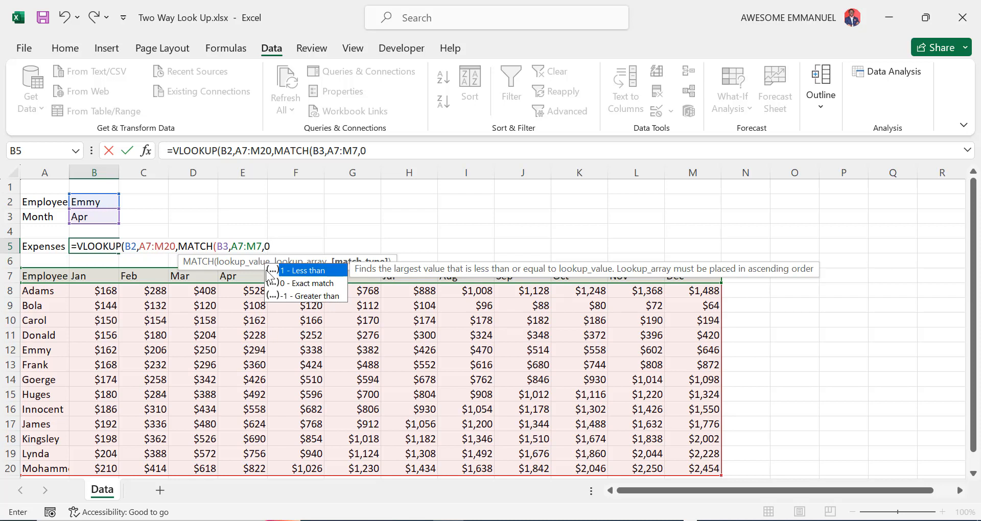
text())
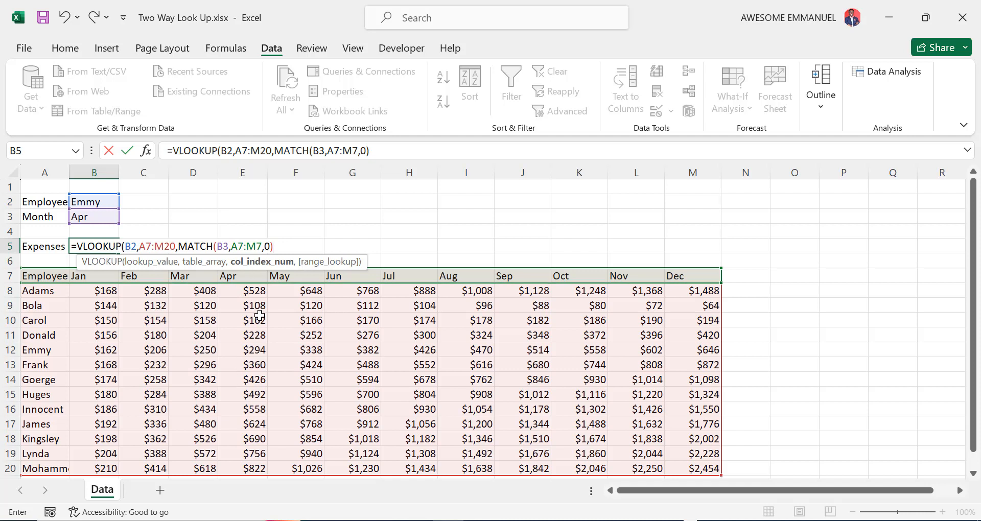
text(,)
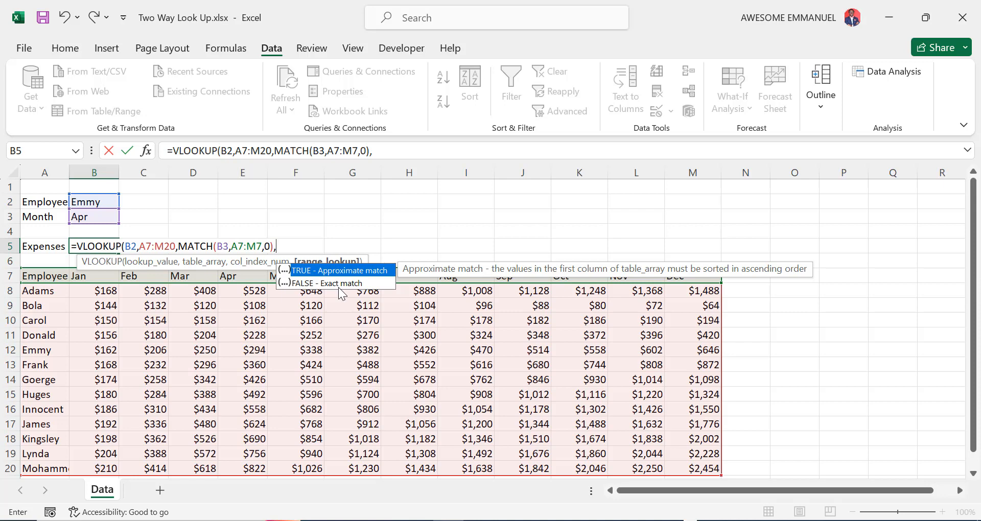
text(0))
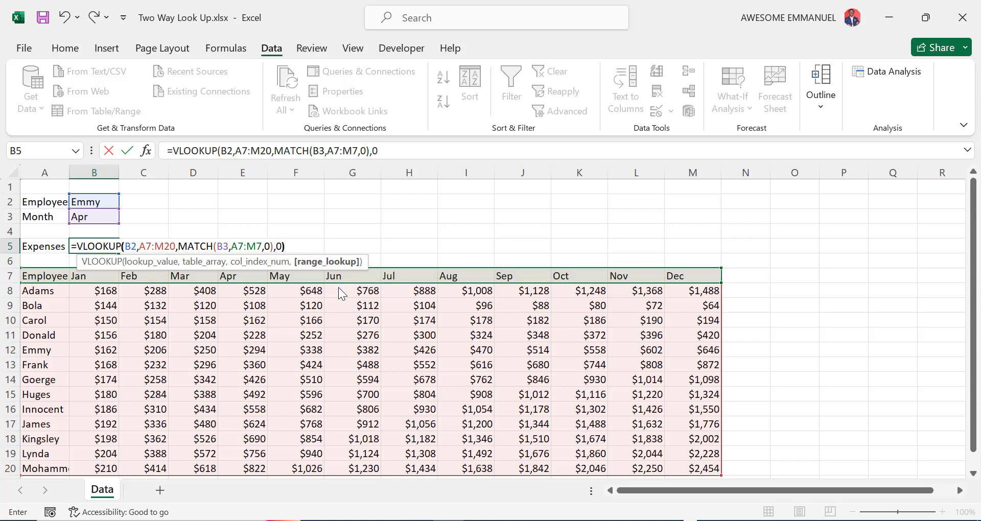
key(Return)
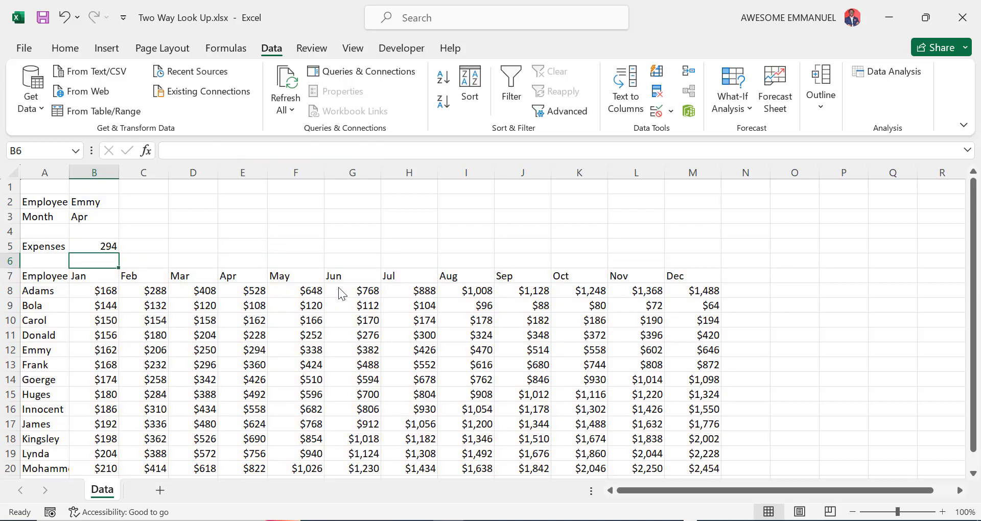
- Format B5 as Accounting with both decimal places removed, so it shows $ 294
click(109, 248)
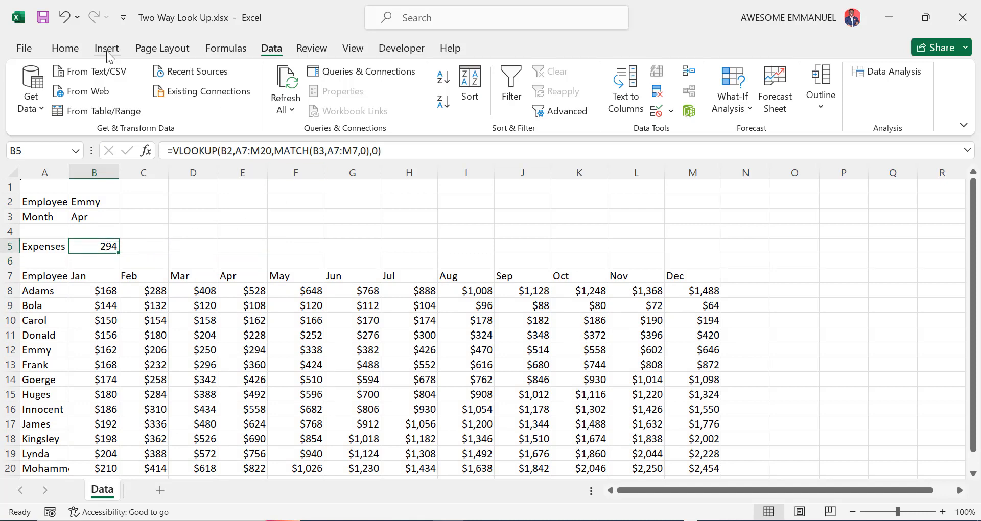
click(64, 48)
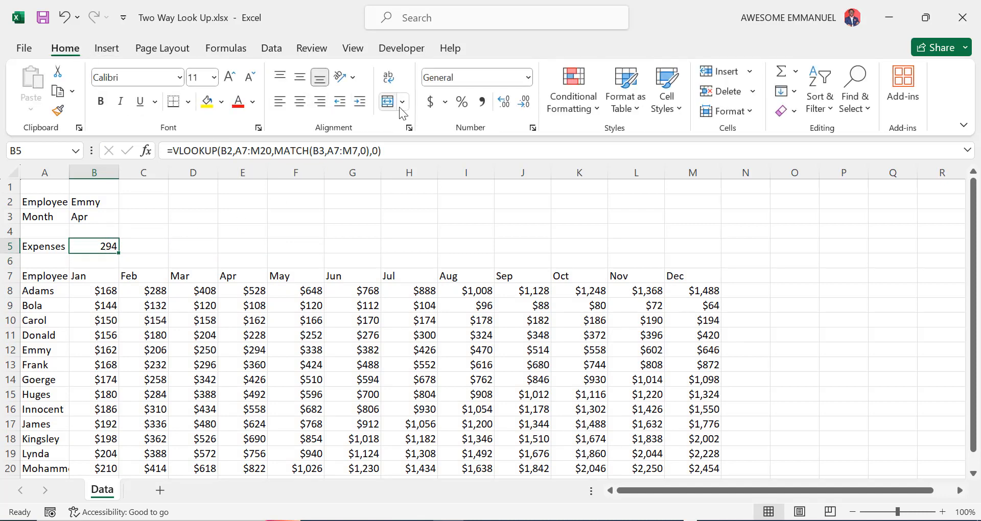
click(430, 101)
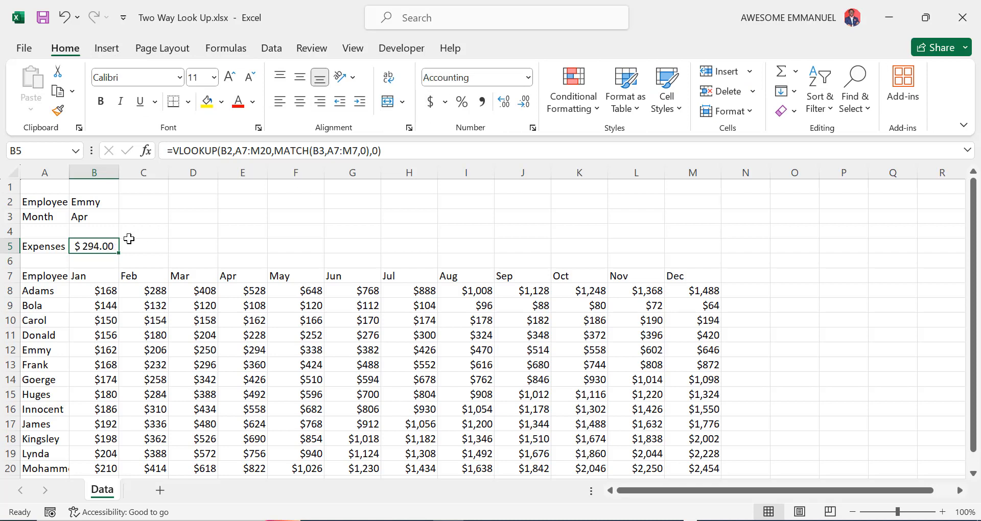
click(525, 105)
click(526, 108)
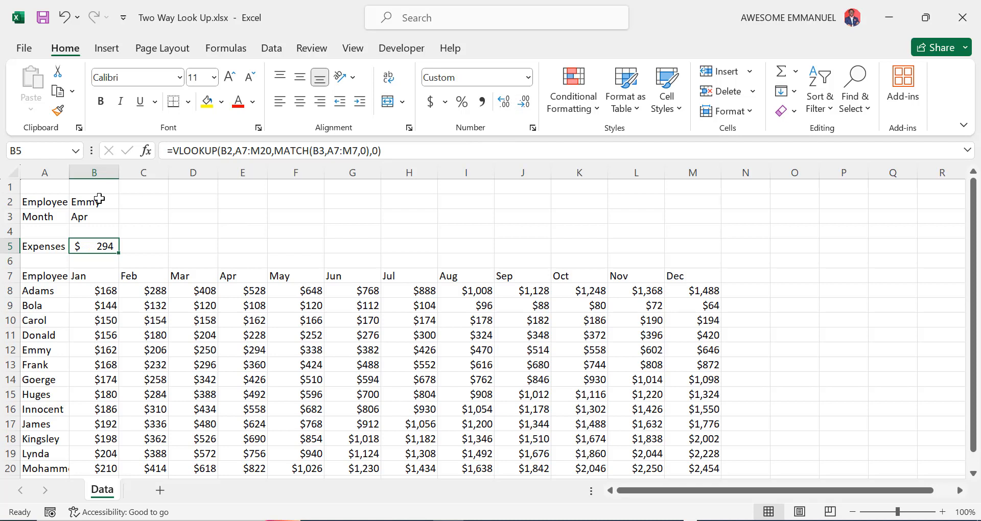
click(99, 200)
click(127, 202)
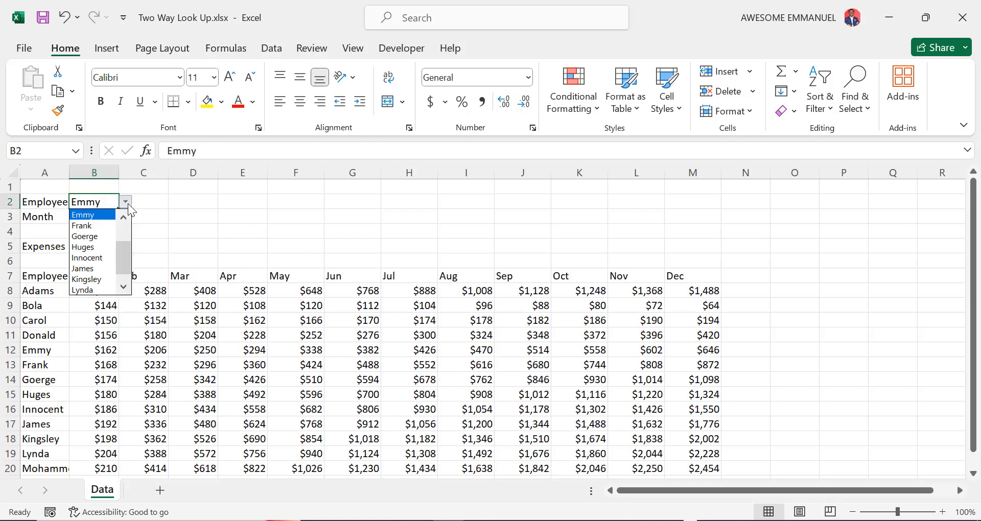
- Choose Kingsley as the employee and check his April figure of $690 in row 18
click(100, 280)
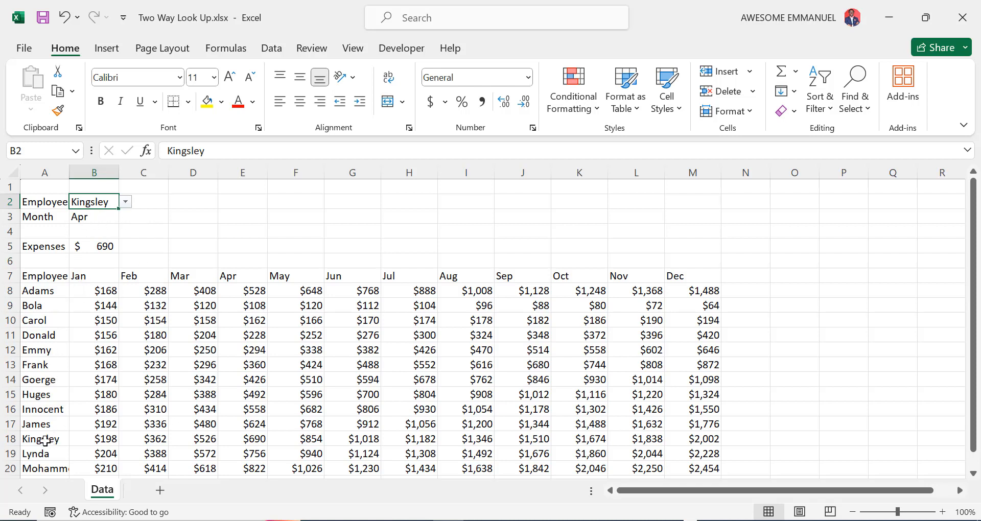
click(45, 441)
key(Right)
key(Right)
key(Right)
key(Right)
key(Right)
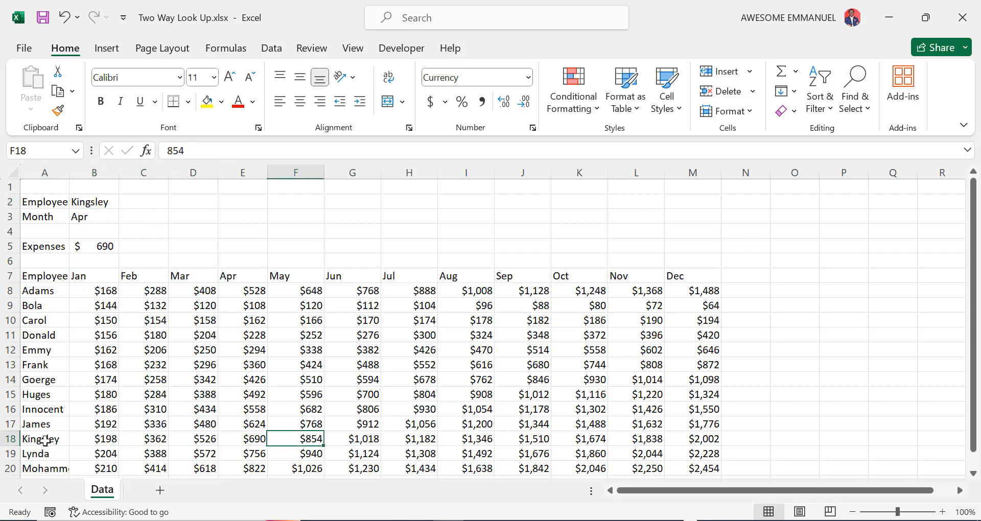
key(Left)
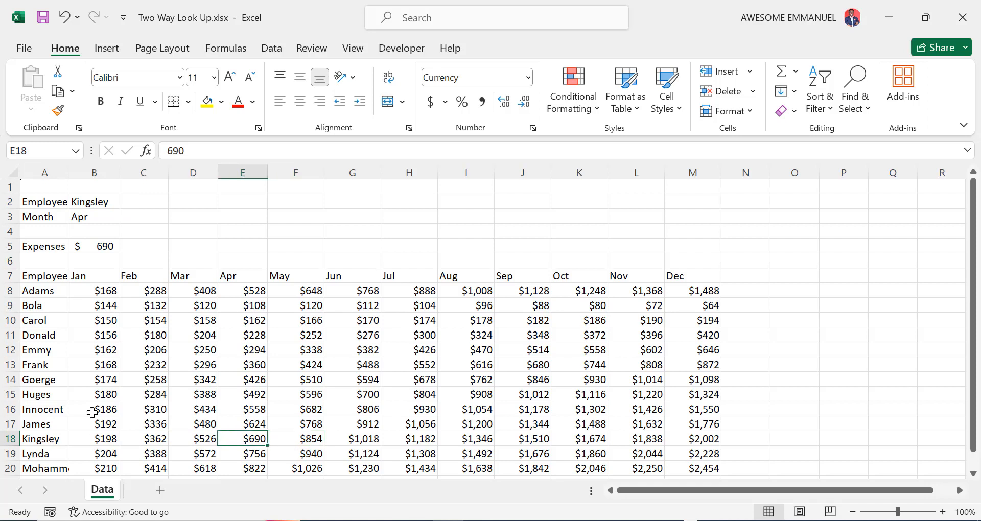
- Switch the month to May and confirm Kingsley's May value of $854 in the table
click(86, 218)
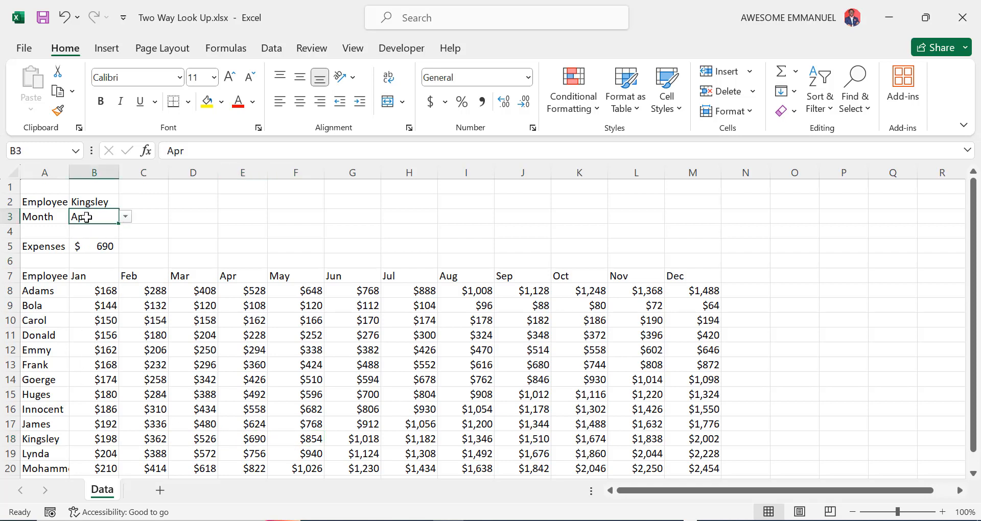
click(125, 217)
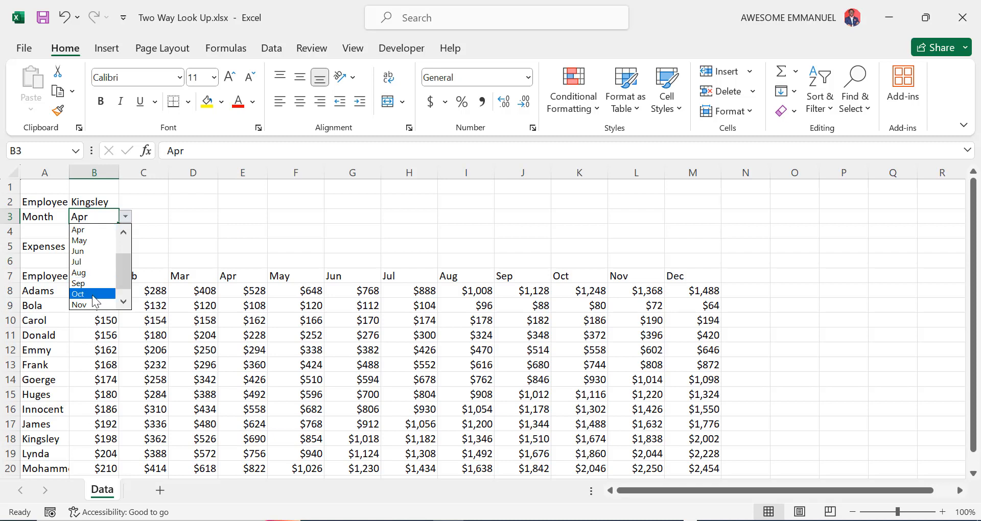
click(95, 240)
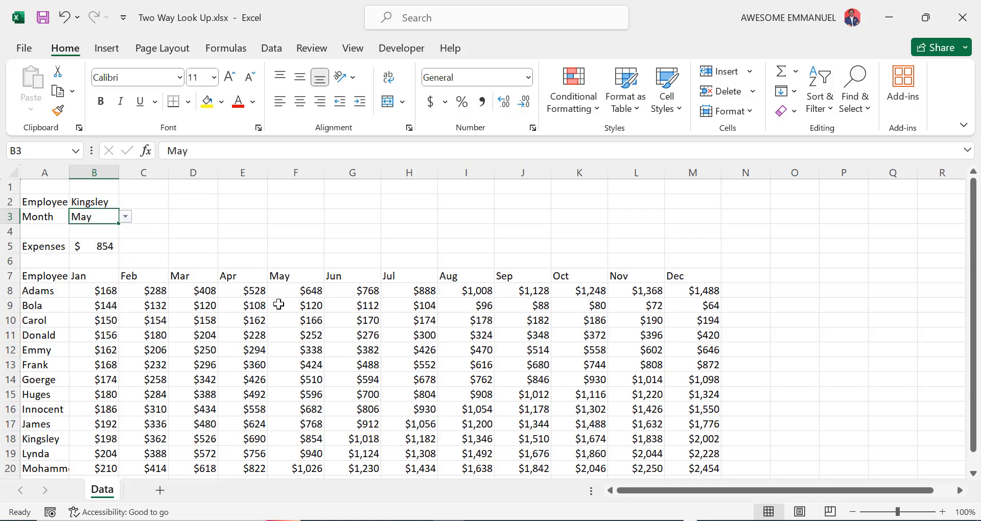
click(47, 440)
key(Right)
key(Right)
key(Right)
key(Right)
key(Right)
key(Right)
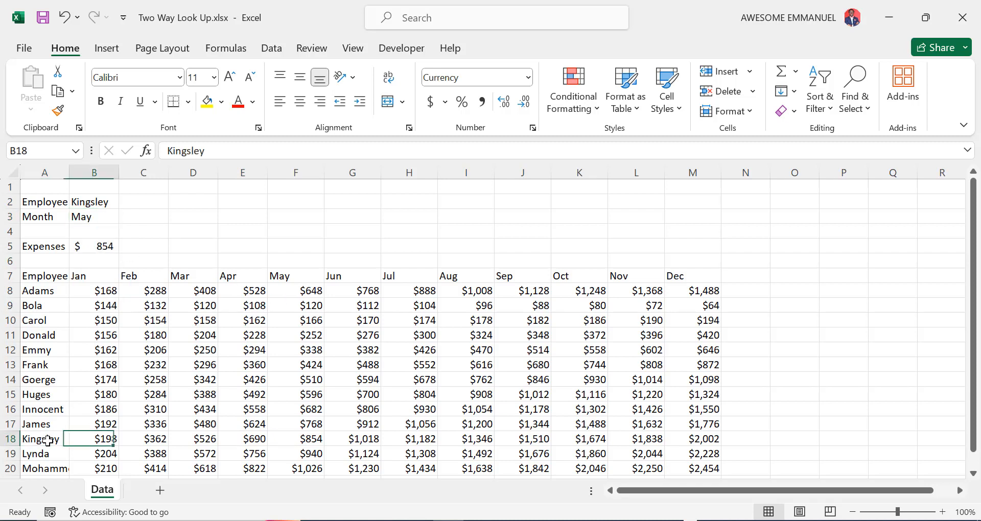
key(Left)
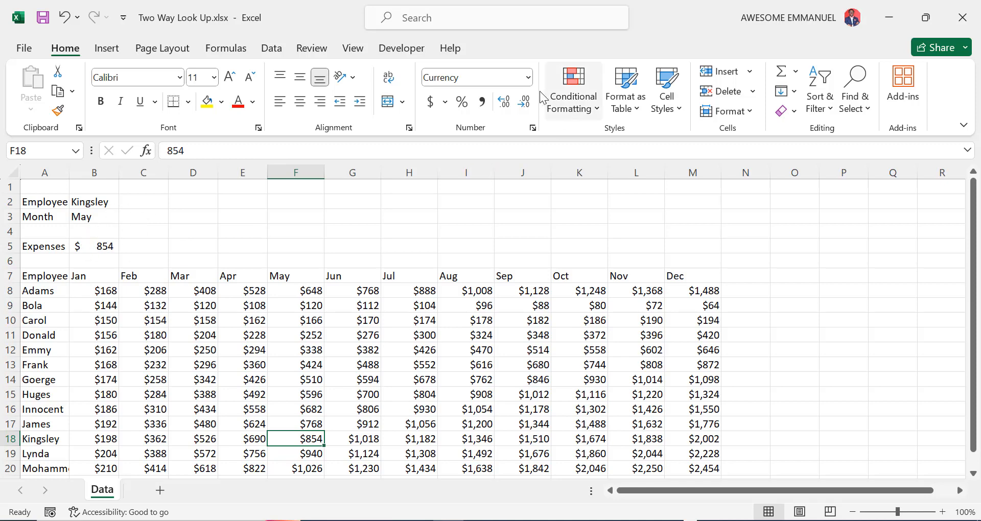
- Try Accounting and then Currency formats on F18, undoing the Currency change
click(529, 78)
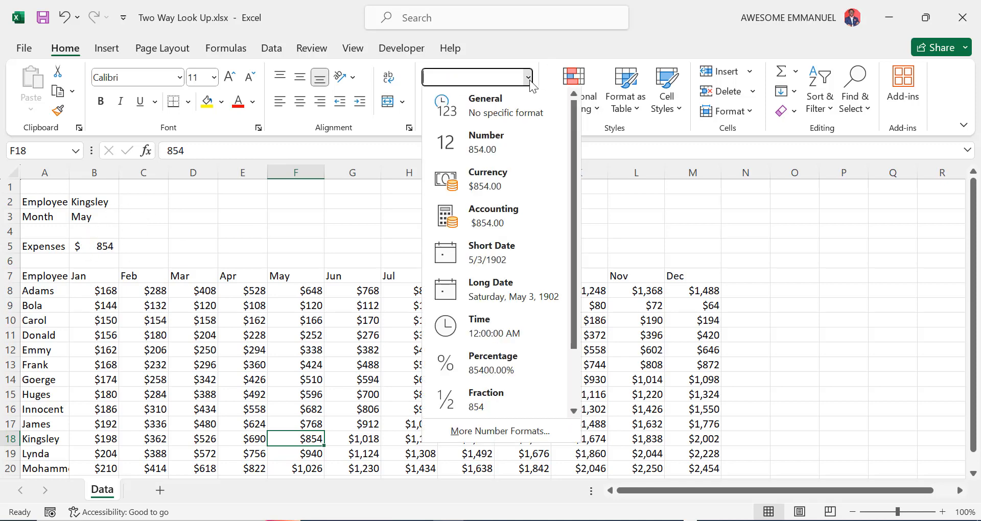
click(503, 222)
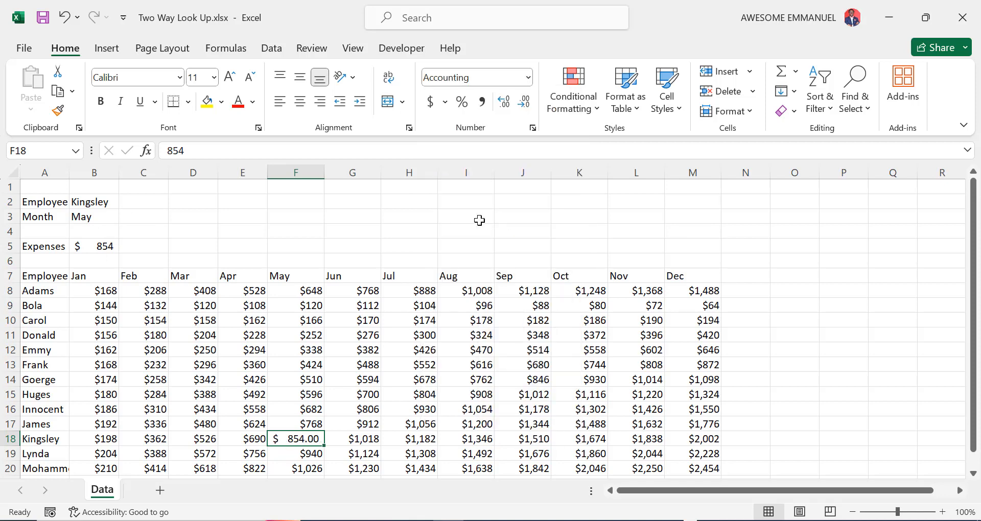
click(527, 78)
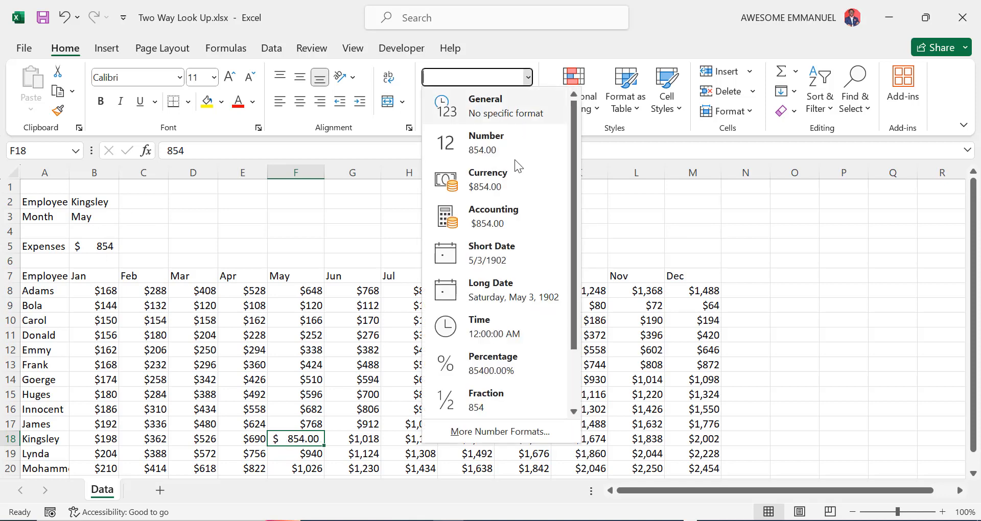
click(494, 185)
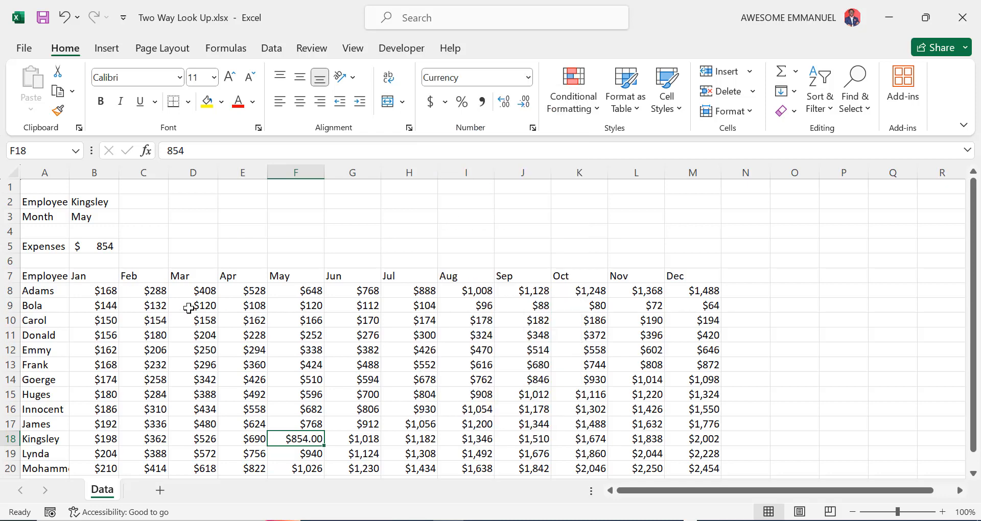
key(ctrl+z)
key(ctrl+z)
- Apply the Accounting number format to B5 so it reads $ 854.00
click(104, 250)
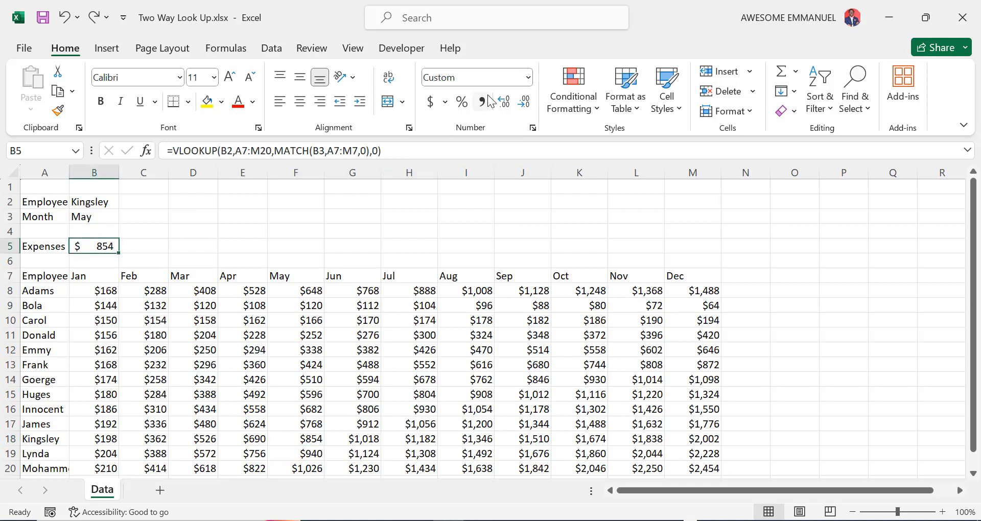
click(524, 79)
click(528, 79)
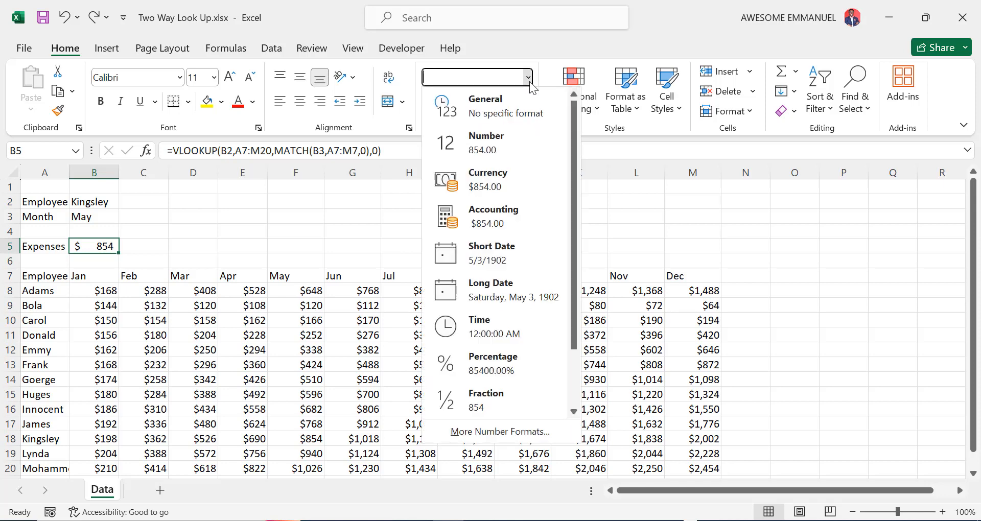
click(498, 219)
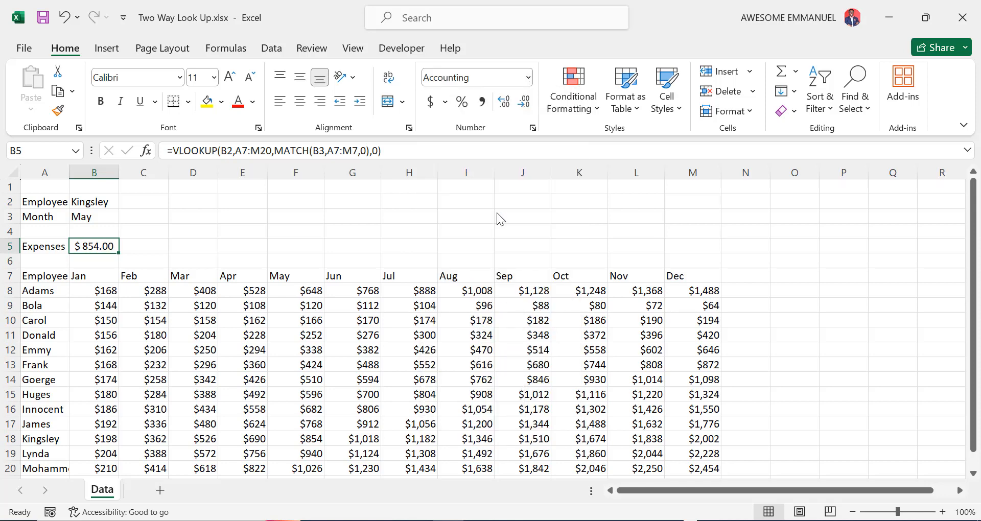